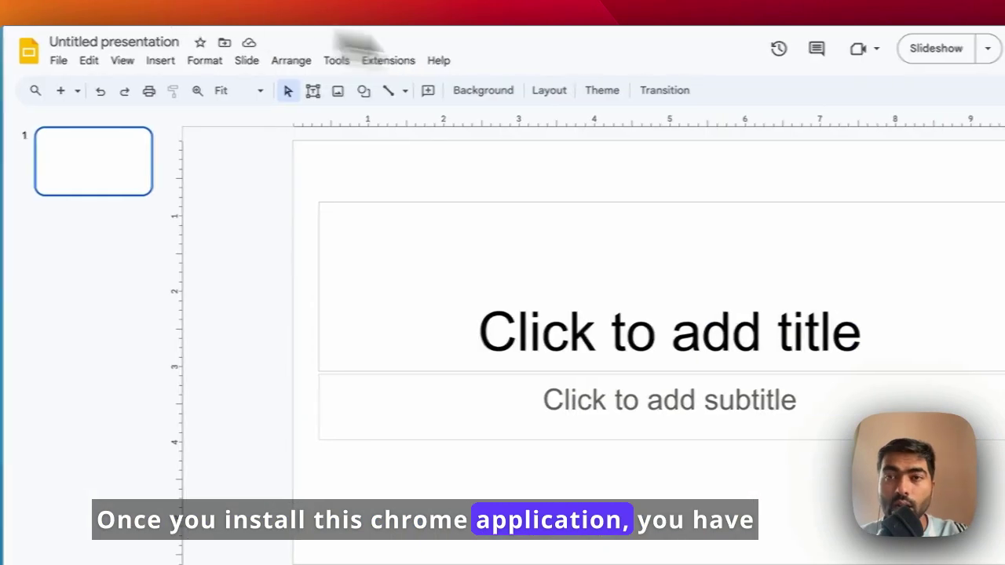
- Launch SlidesAI's Generate Slides from a topic and enter the topic 'Increase productivity at wok'
{"action": "left_click", "coordinate": [388, 61]}
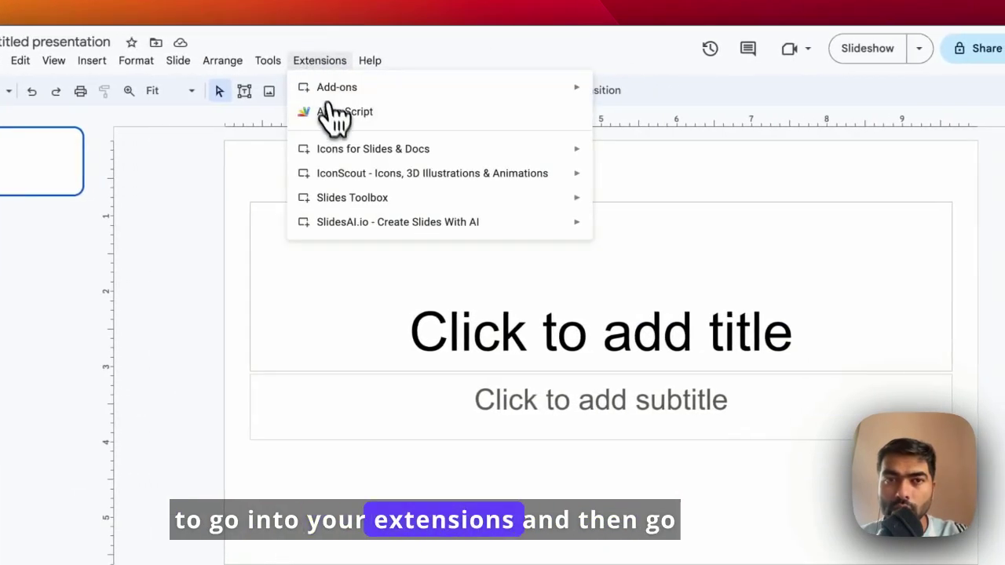
{"action": "mouse_move", "coordinate": [432, 221]}
{"action": "left_click", "coordinate": [669, 229]}
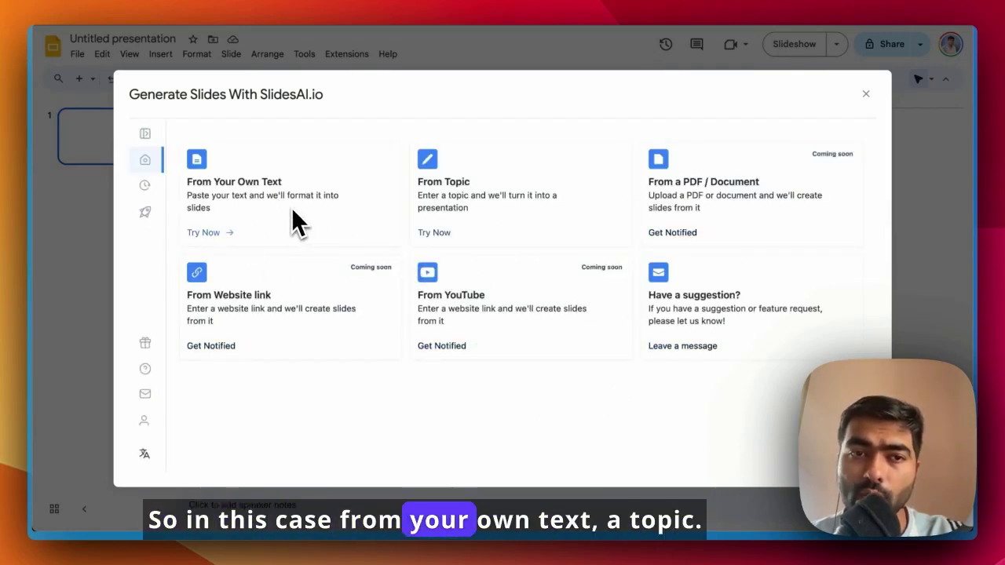
{"action": "left_click", "coordinate": [495, 214]}
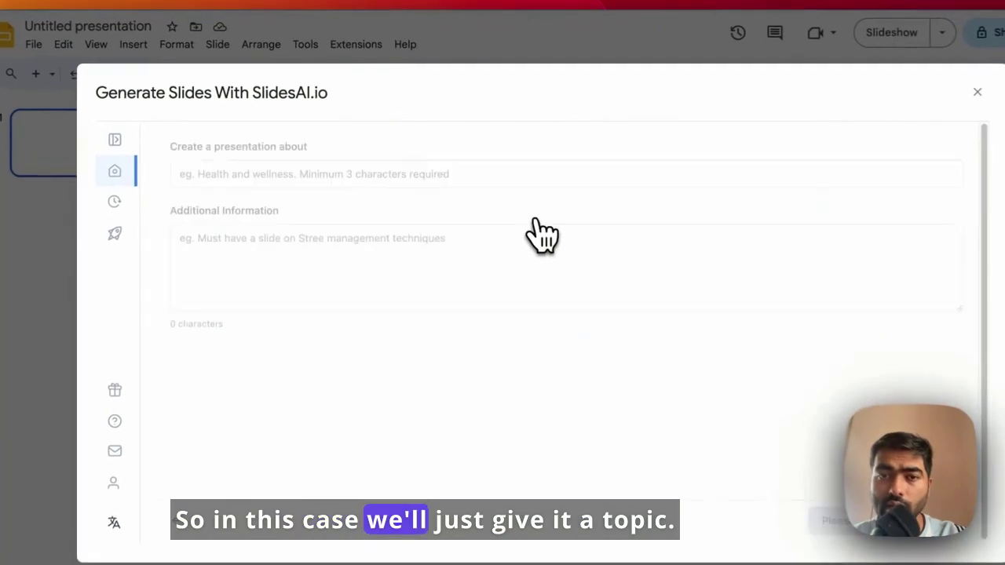
{"action": "left_click", "coordinate": [312, 172]}
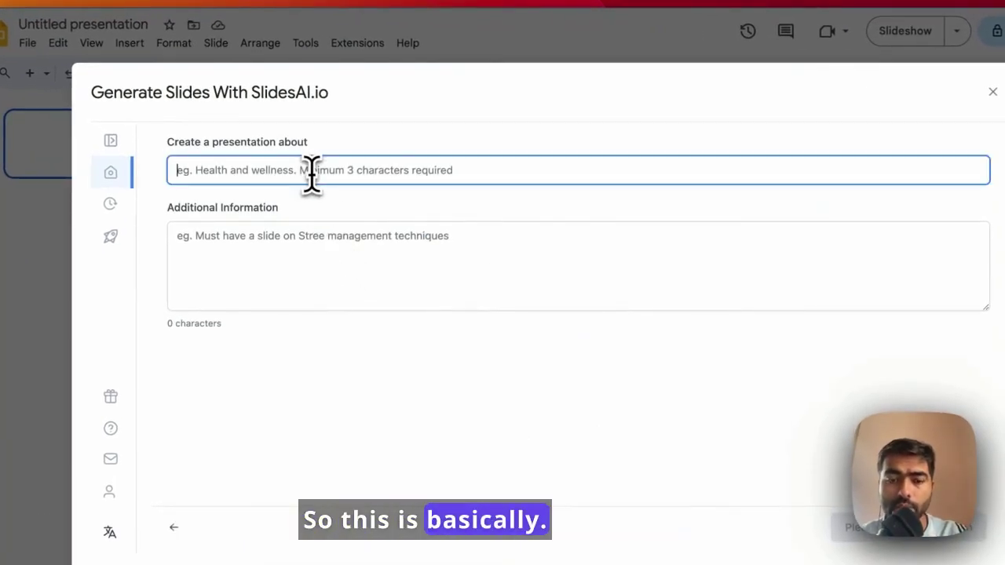
{"action": "type", "text": "Increase productivity at wok"}
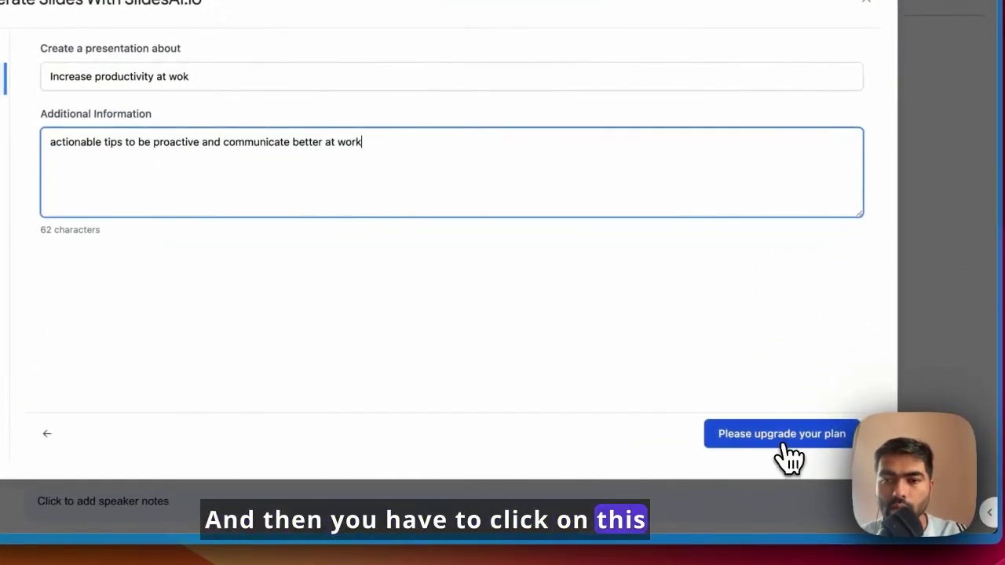
- On the next SlidesAI page, choose Educational as the presentation type and raise the slide count to 10
{"action": "left_click", "coordinate": [783, 443]}
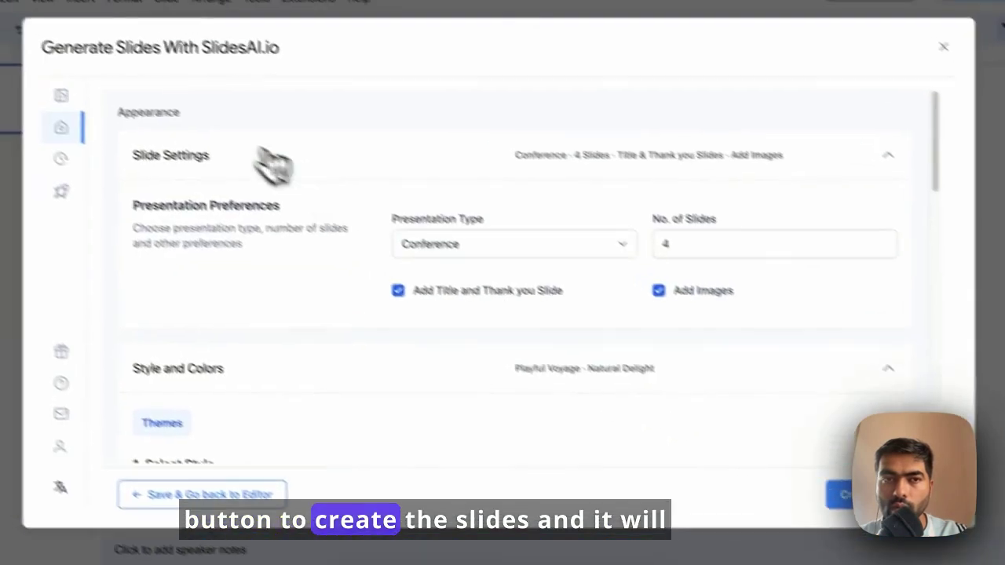
{"action": "scroll", "coordinate": [185, 237], "scroll_direction": "down", "scroll_amount": 4}
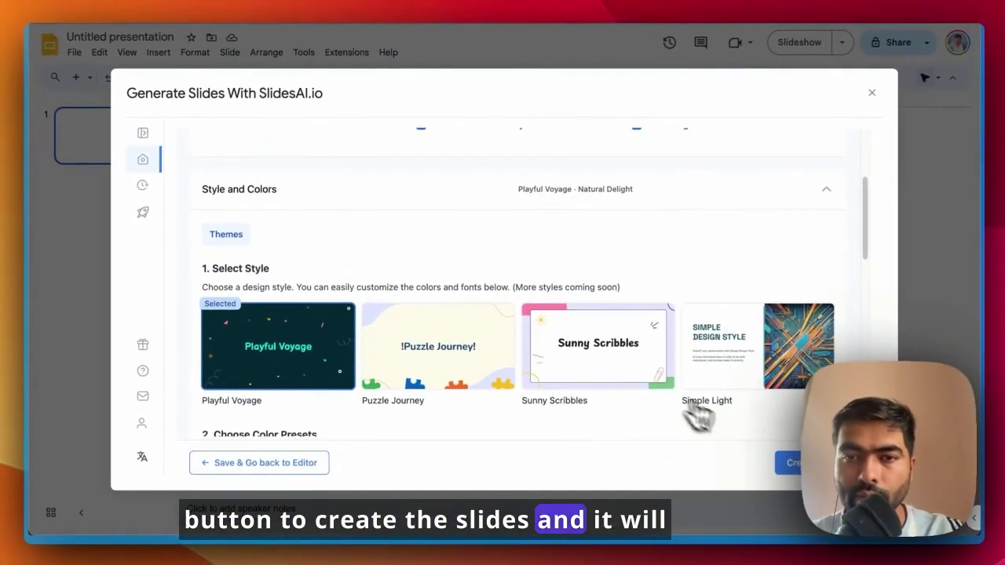
{"action": "scroll", "coordinate": [602, 364], "scroll_direction": "down", "scroll_amount": 3}
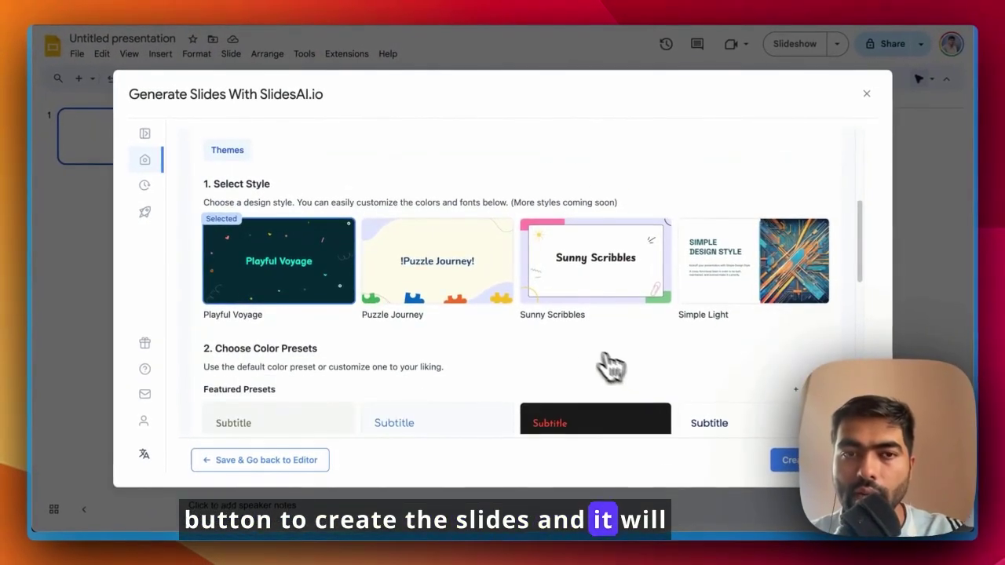
{"action": "scroll", "coordinate": [494, 259], "scroll_direction": "up", "scroll_amount": 8}
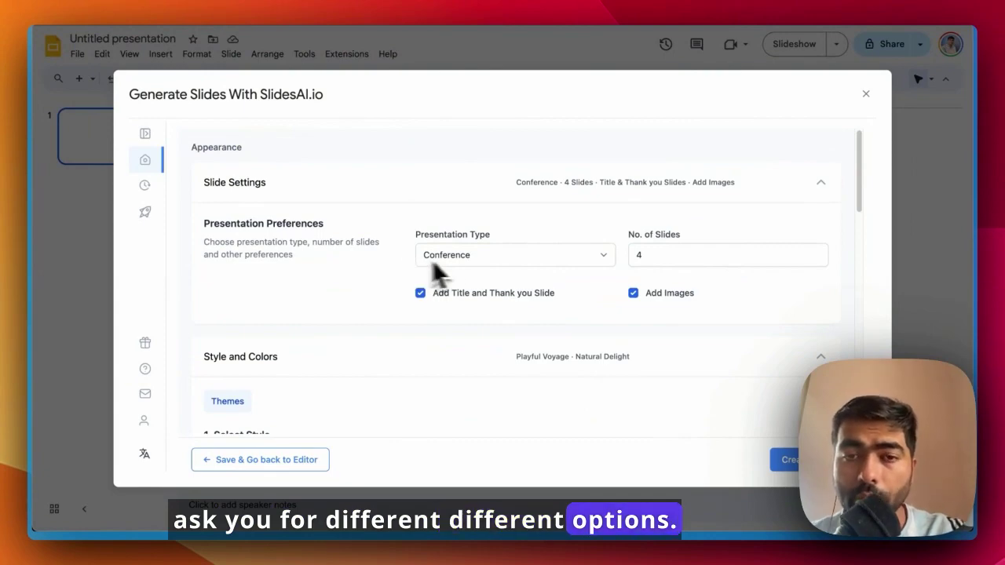
{"action": "left_click", "coordinate": [502, 264]}
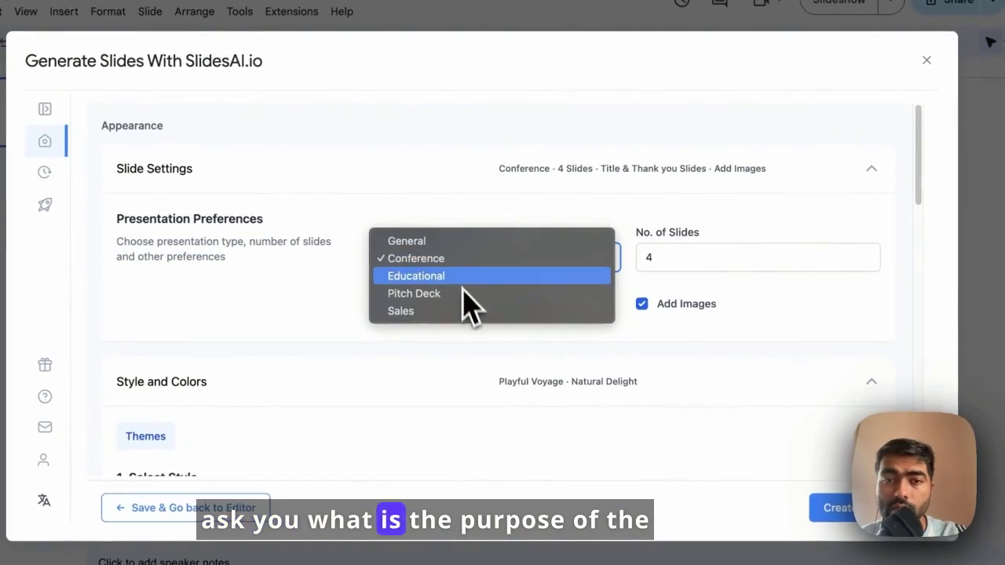
{"action": "left_click", "coordinate": [388, 280]}
{"action": "left_click", "coordinate": [652, 261]}
{"action": "left_click", "coordinate": [829, 242]}
{"action": "left_click", "coordinate": [829, 243]}
{"action": "left_click", "coordinate": [830, 242]}
{"action": "left_click", "coordinate": [829, 243]}
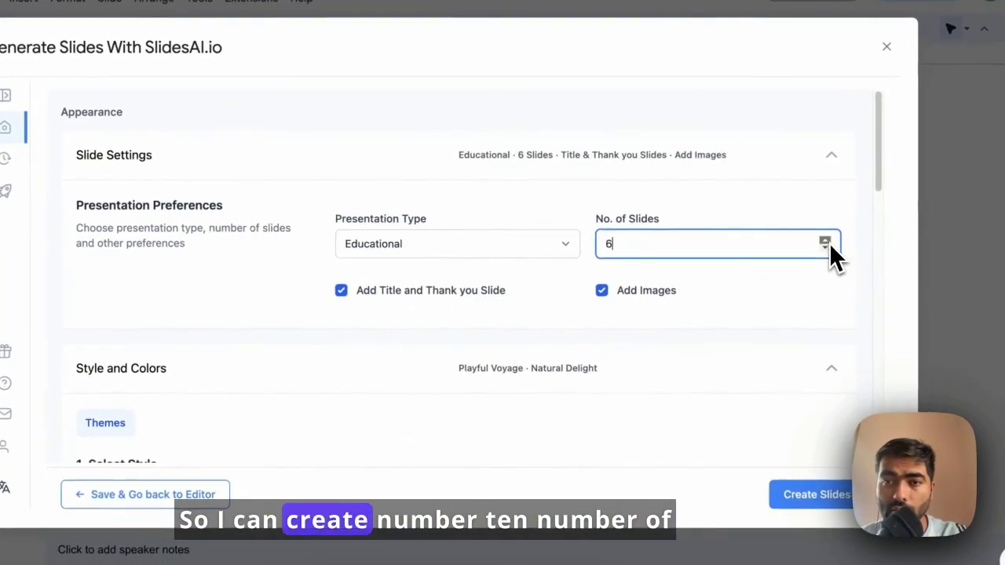
{"action": "left_click", "coordinate": [829, 243]}
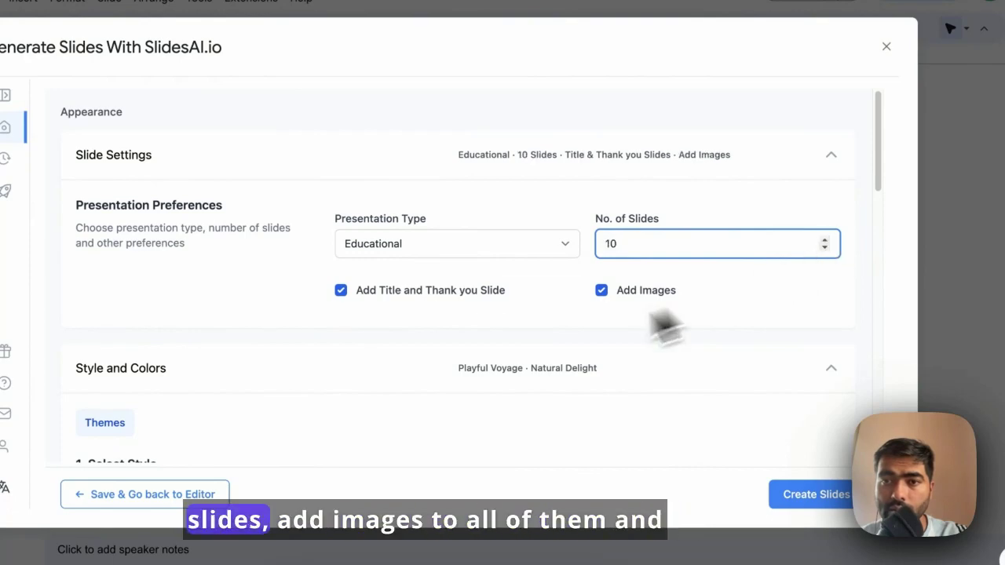
{"action": "scroll", "coordinate": [606, 314], "scroll_direction": "down", "scroll_amount": 5}
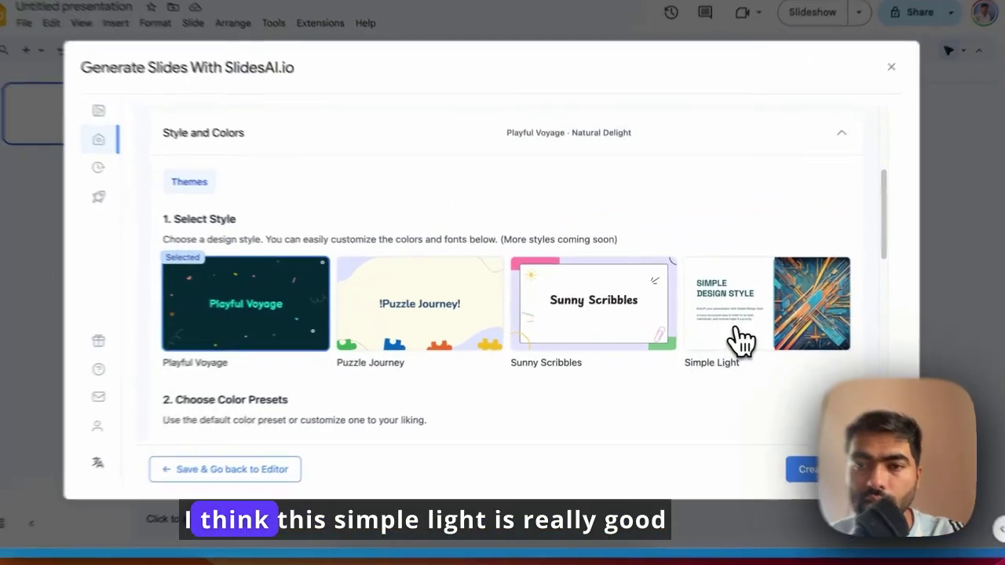
- Choose the Simple Light theme with a colour preset and create the slides
{"action": "left_click", "coordinate": [729, 343]}
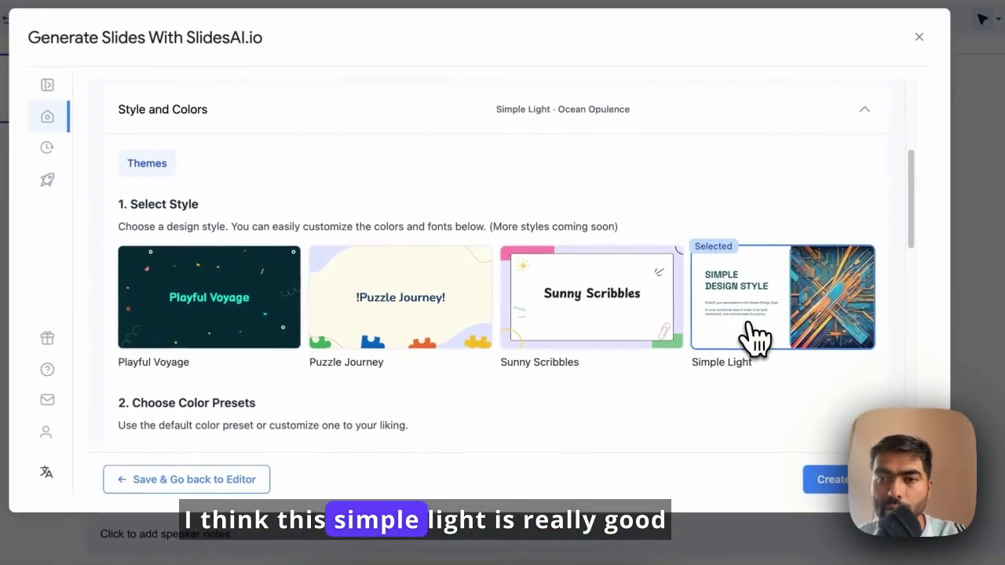
{"action": "scroll", "coordinate": [680, 397], "scroll_direction": "down", "scroll_amount": 1}
{"action": "scroll", "coordinate": [507, 381], "scroll_direction": "down", "scroll_amount": 5}
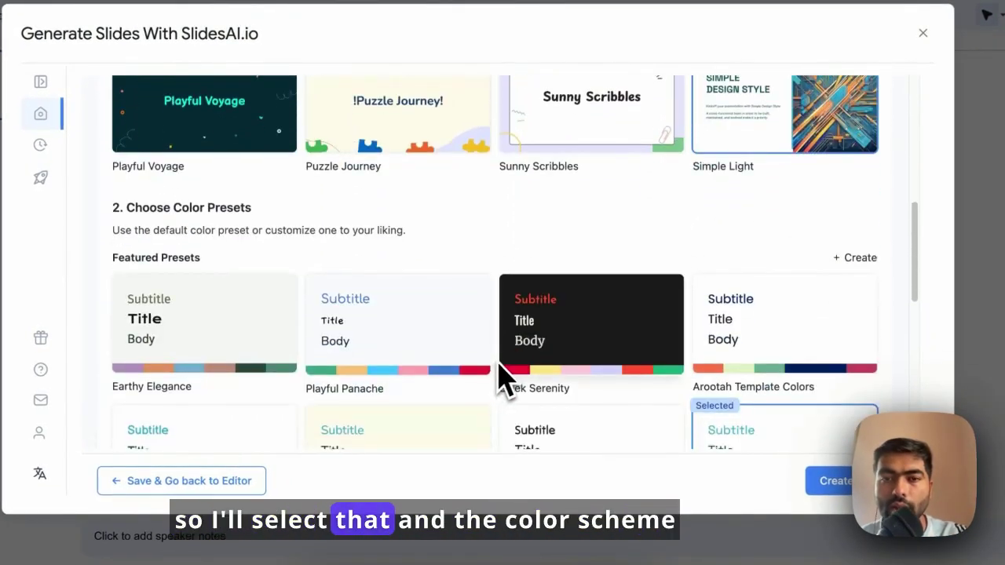
{"action": "scroll", "coordinate": [510, 377], "scroll_direction": "up", "scroll_amount": 3}
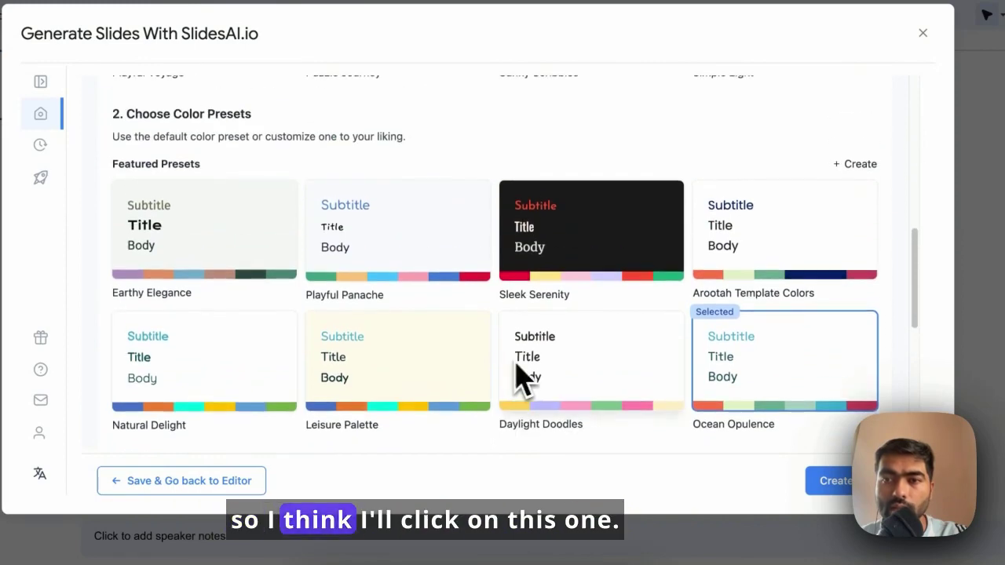
{"action": "left_click", "coordinate": [766, 253]}
{"action": "scroll", "coordinate": [673, 366], "scroll_direction": "down", "scroll_amount": 3}
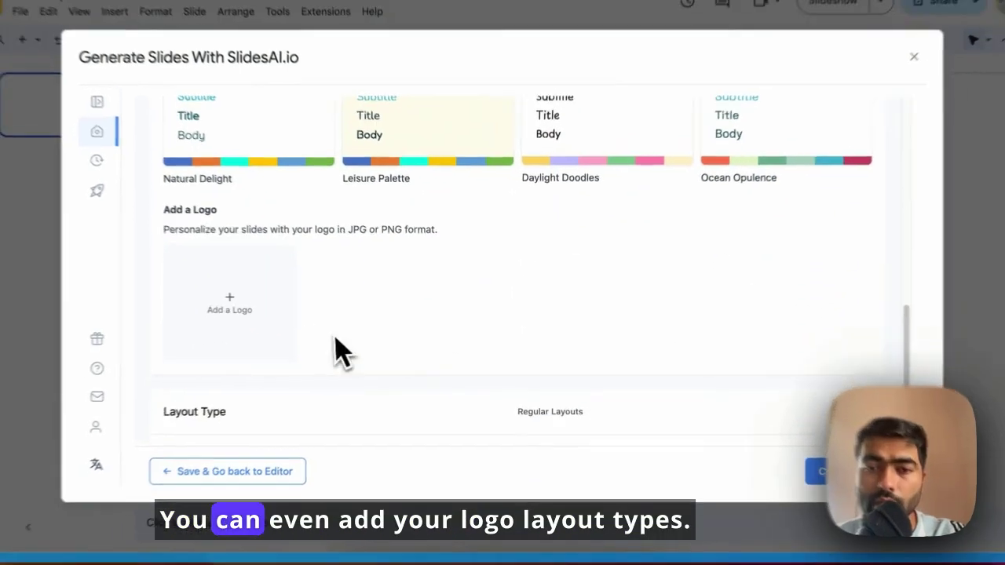
{"action": "scroll", "coordinate": [362, 350], "scroll_direction": "down", "scroll_amount": 3}
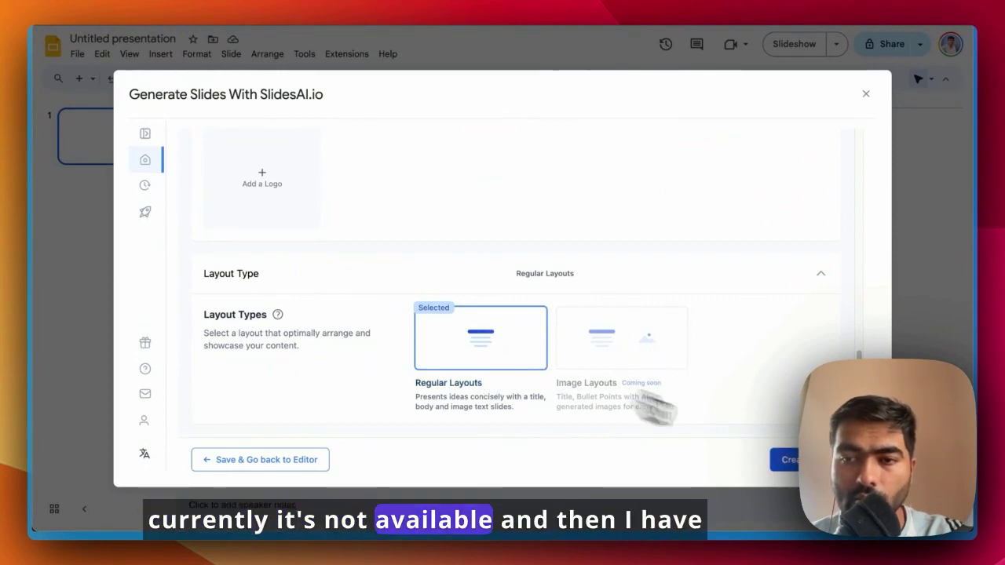
{"action": "left_click", "coordinate": [789, 460]}
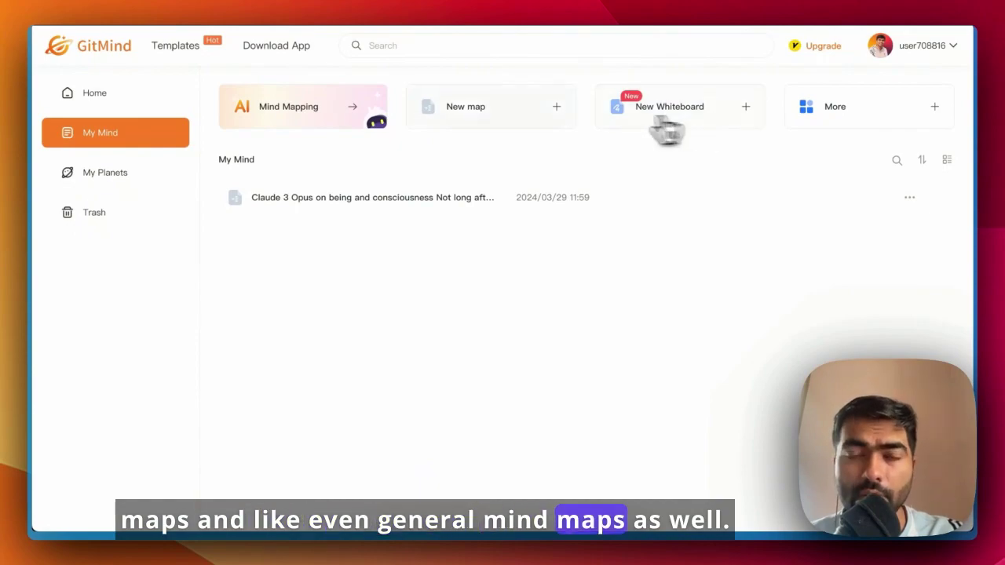
- Start an AI mind map with the prompt 'Techniquestto communicate better at work and meetings for a project'
{"action": "left_click", "coordinate": [301, 118]}
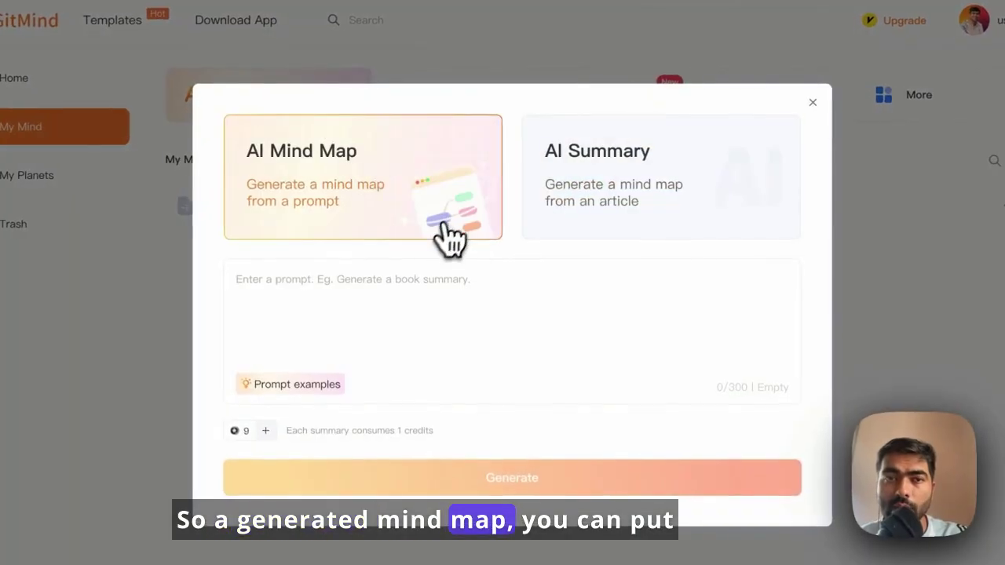
{"action": "left_click", "coordinate": [340, 290]}
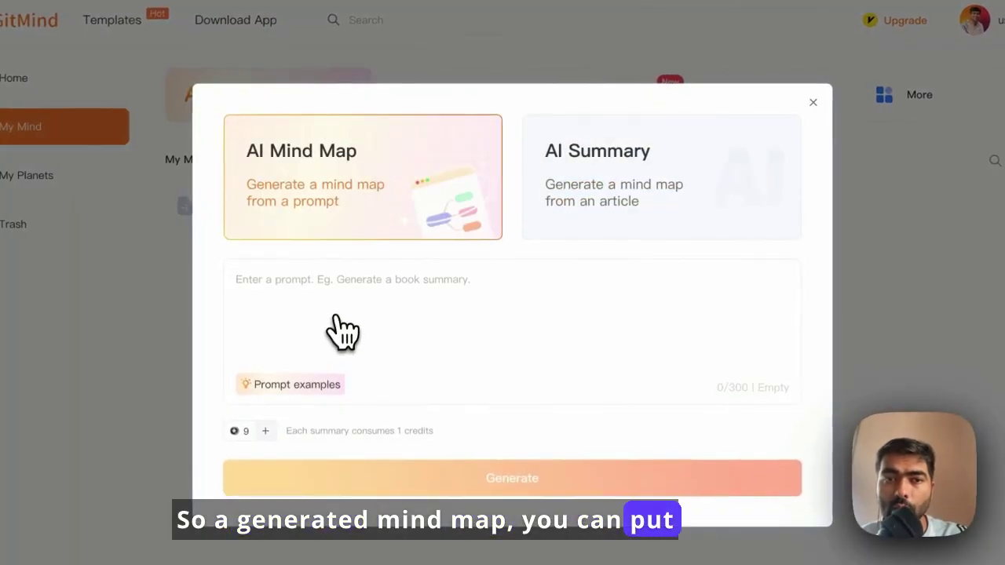
{"action": "left_click", "coordinate": [629, 212]}
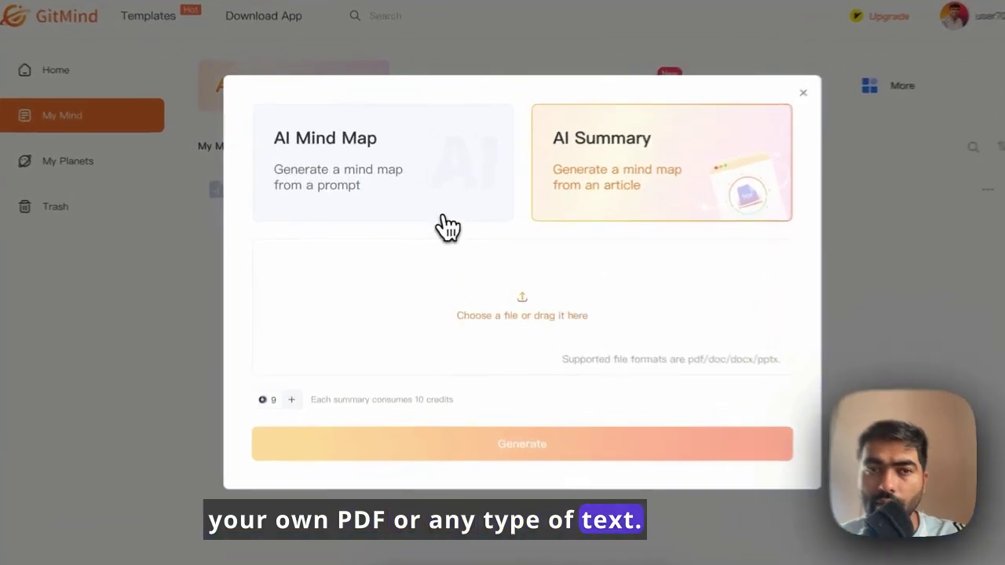
{"action": "left_click", "coordinate": [433, 222]}
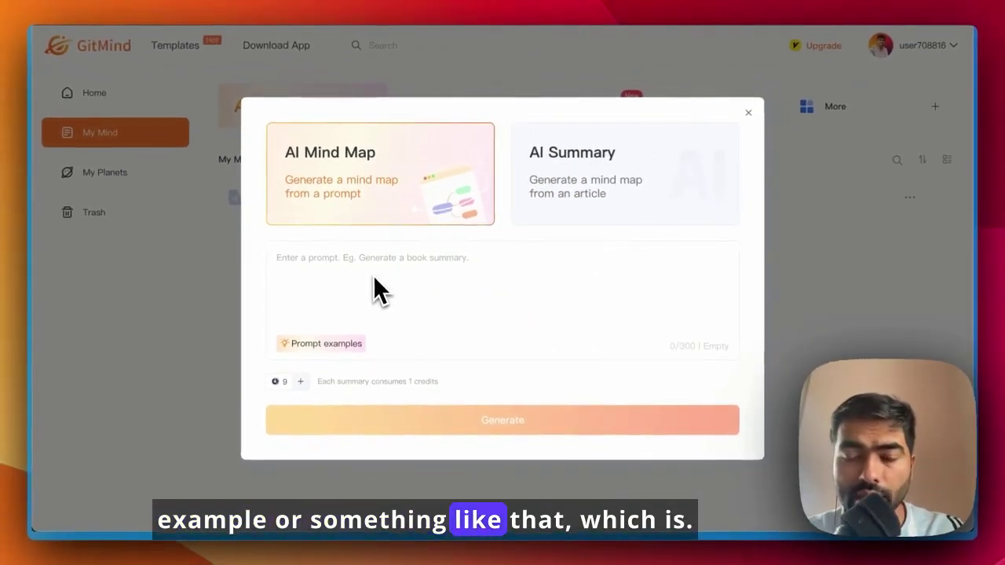
{"action": "type", "text": "Techniques"}
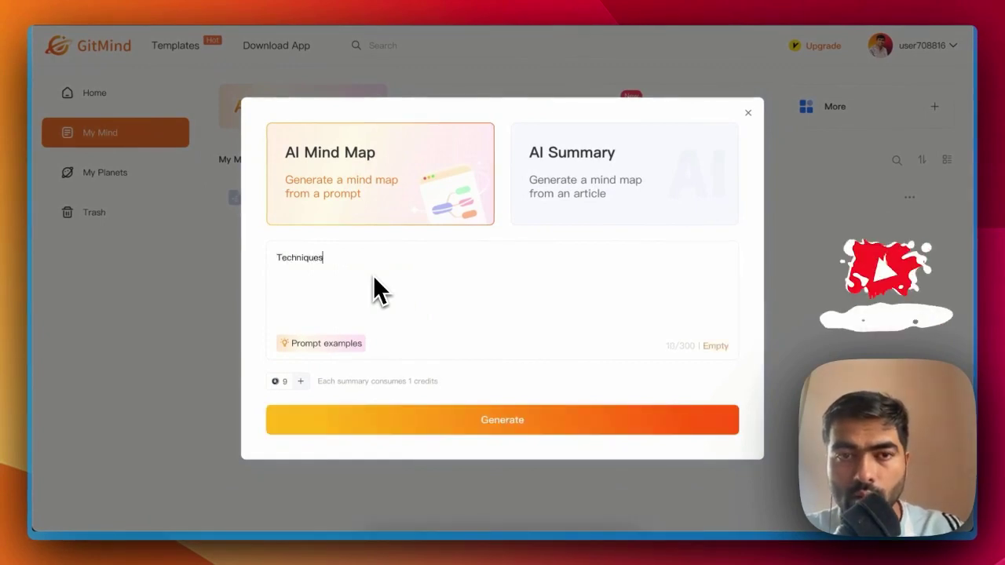
{"action": "type", "text": "tto communicate better at work and"}
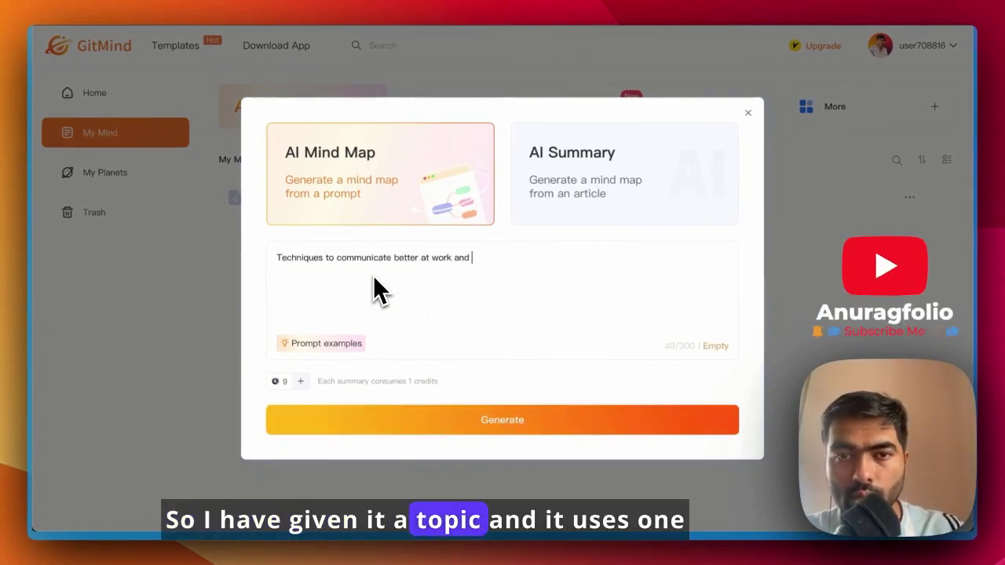
{"action": "type", "text": " meetings for a project"}
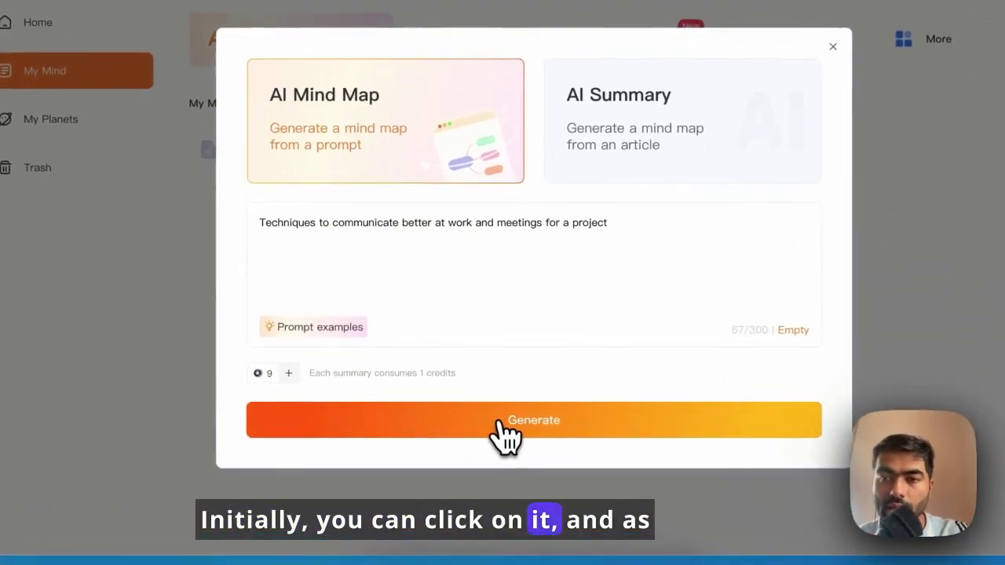
- Generate the mind map and zoom in on its five communication branches
{"action": "left_click", "coordinate": [462, 428]}
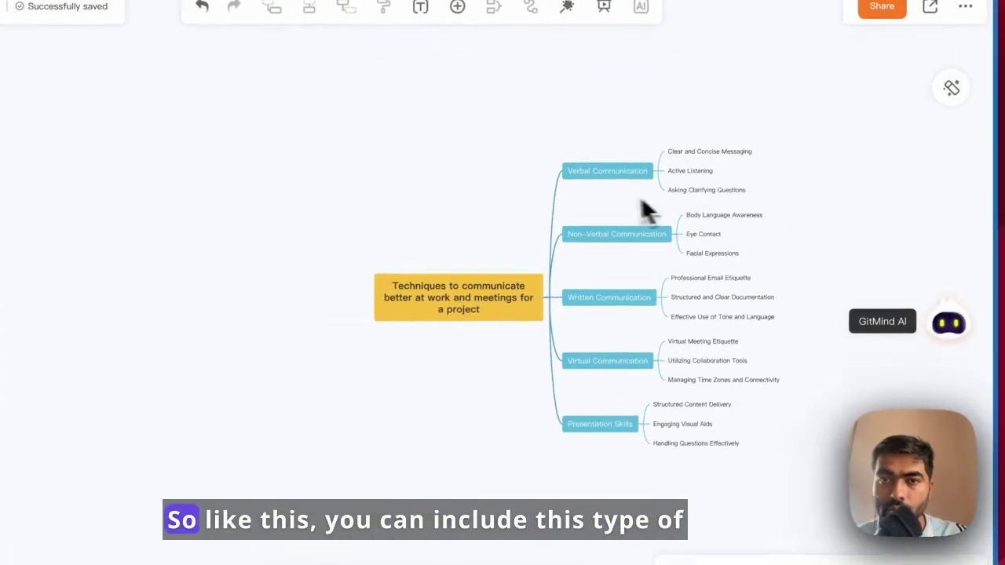
{"action": "scroll", "coordinate": [700, 377], "scroll_direction": "up", "scroll_amount": 5}
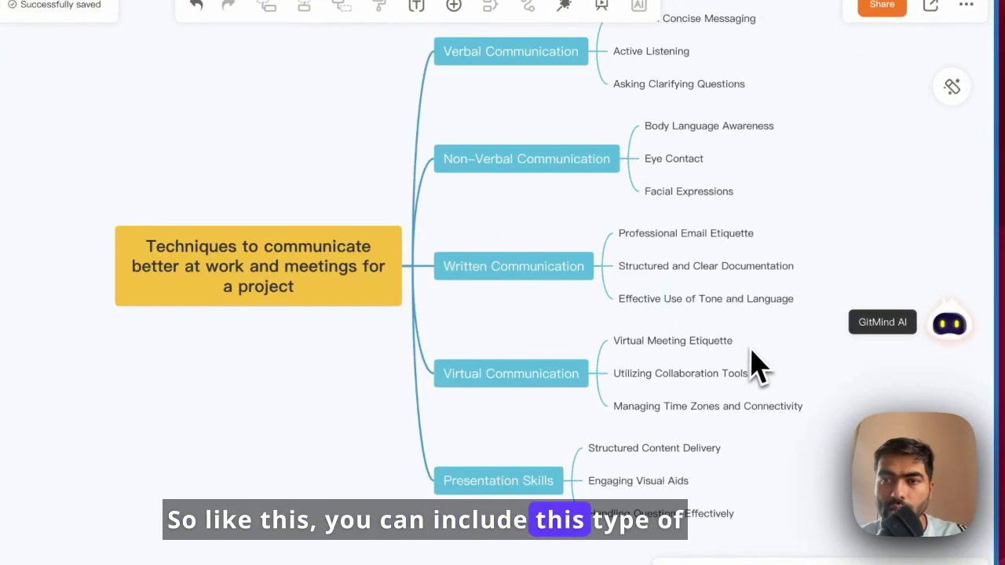
{"action": "scroll", "coordinate": [785, 397], "scroll_direction": "up", "scroll_amount": 3}
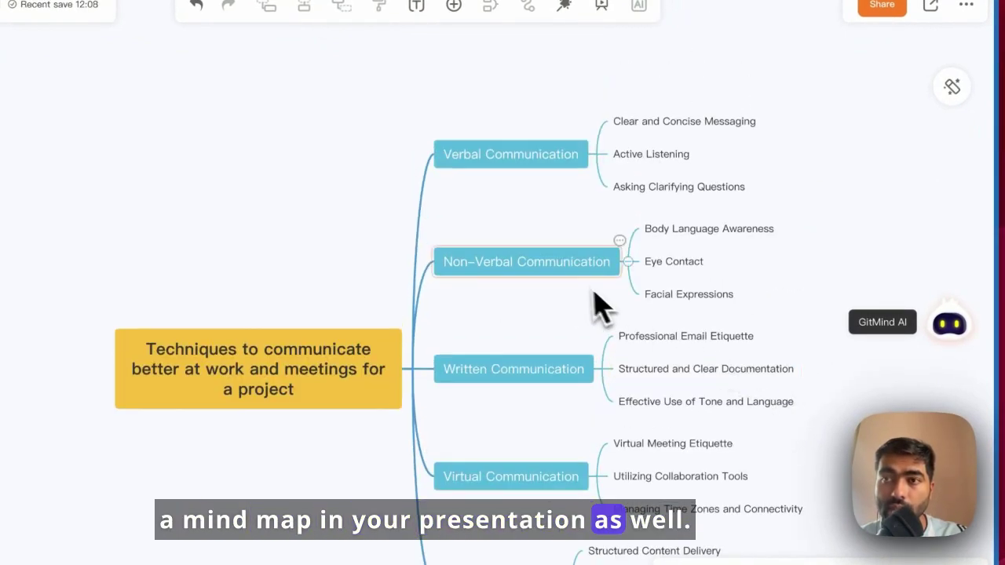
- Export the mind map as a PNG with background colour, then look at the text and Word formats
{"action": "left_click", "coordinate": [930, 4]}
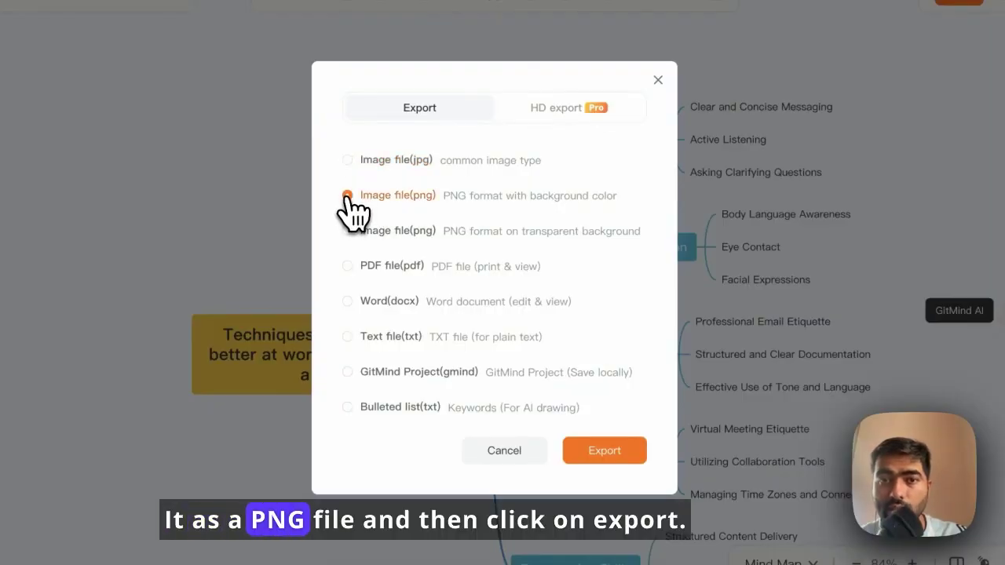
{"action": "left_click", "coordinate": [585, 452]}
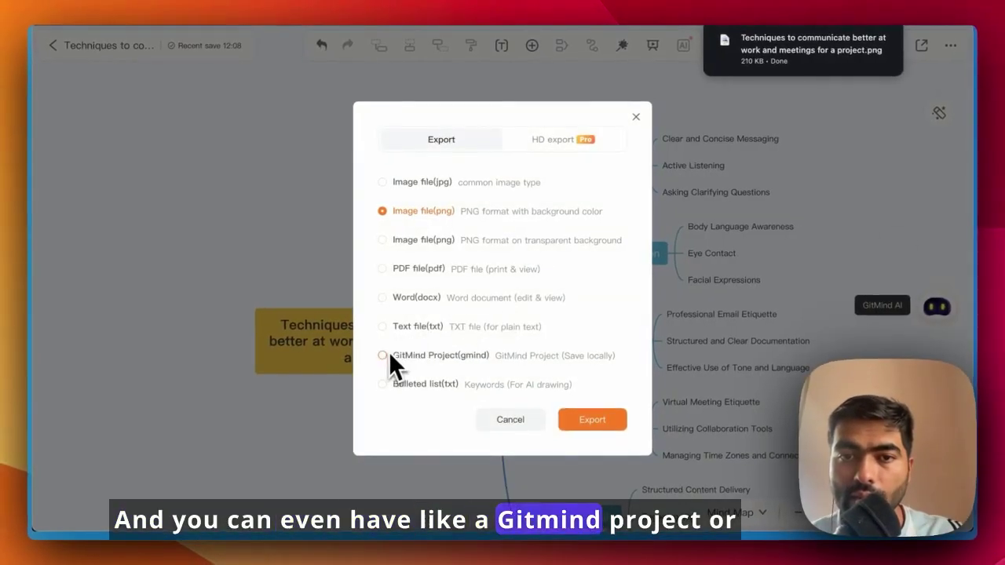
{"action": "left_click", "coordinate": [384, 326]}
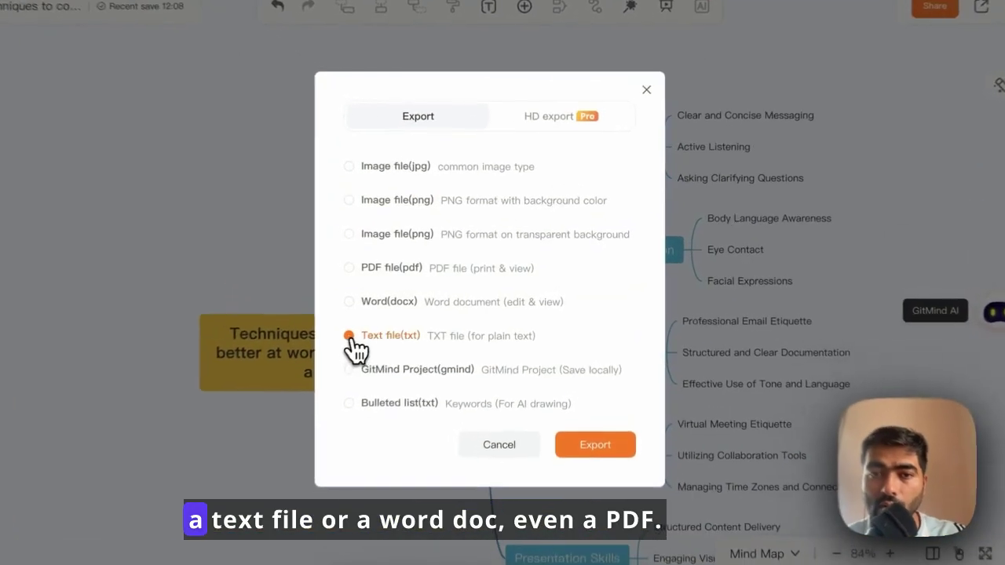
{"action": "left_click", "coordinate": [384, 299]}
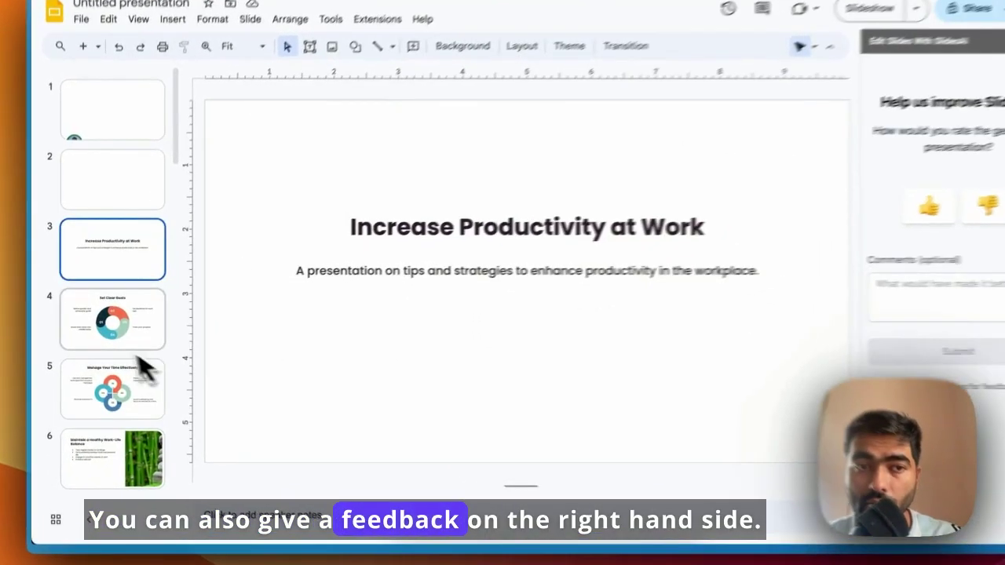
- Browse the generated slides from Set Clear Goals to Improve Communication and close the SlidesAI panel
{"action": "left_click", "coordinate": [118, 342]}
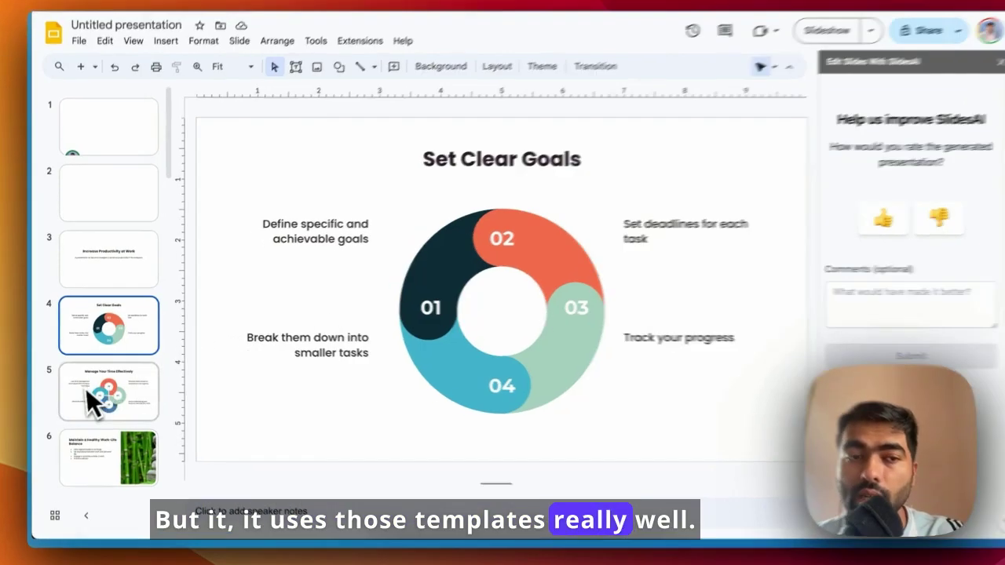
{"action": "left_click", "coordinate": [98, 395]}
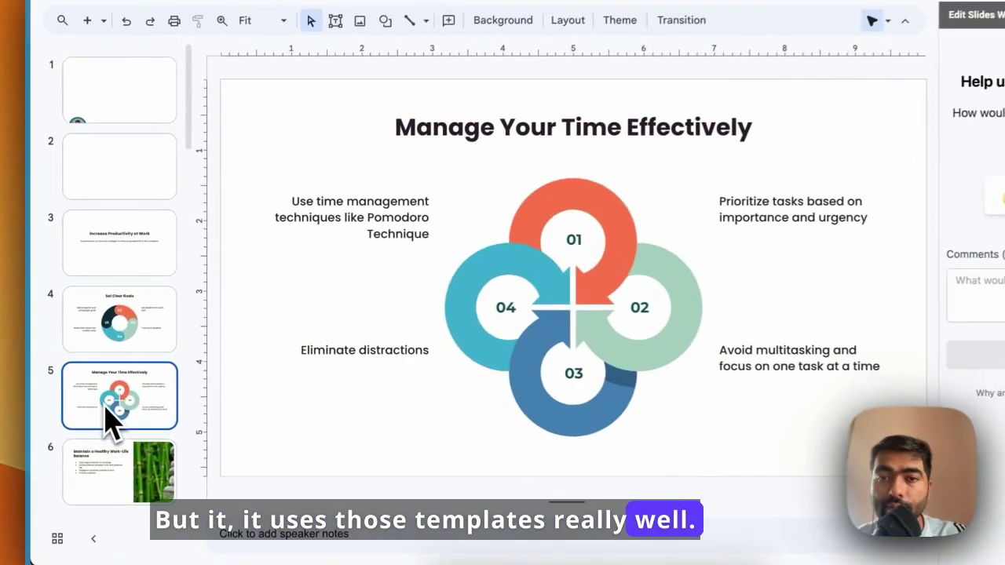
{"action": "scroll", "coordinate": [122, 416], "scroll_direction": "down", "scroll_amount": 3}
{"action": "left_click", "coordinate": [128, 234]}
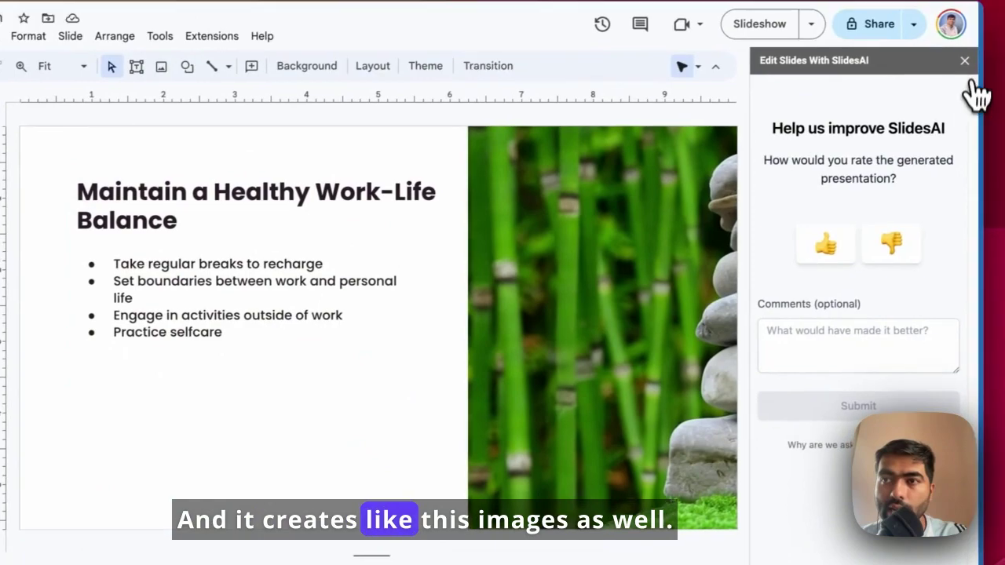
{"action": "left_click", "coordinate": [966, 61]}
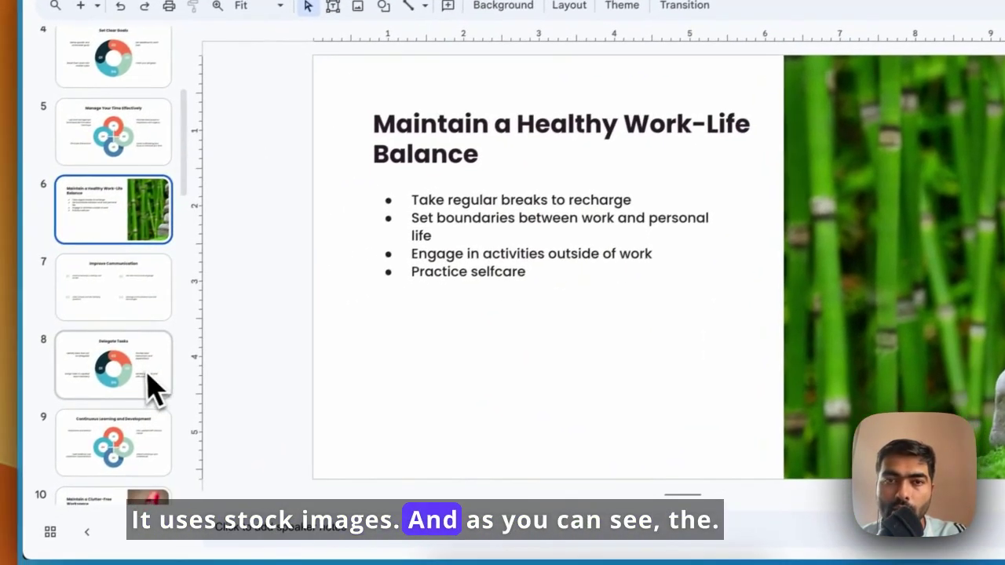
{"action": "left_click", "coordinate": [83, 314]}
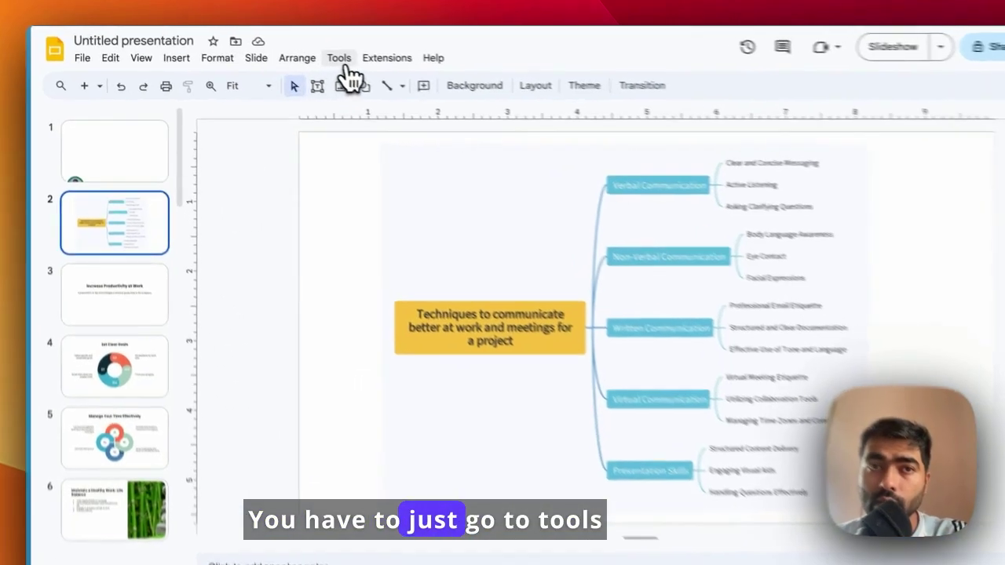
- Dictate speaker notes for slide 2 with Tools > Dictate speaker notes
{"action": "left_click", "coordinate": [304, 54]}
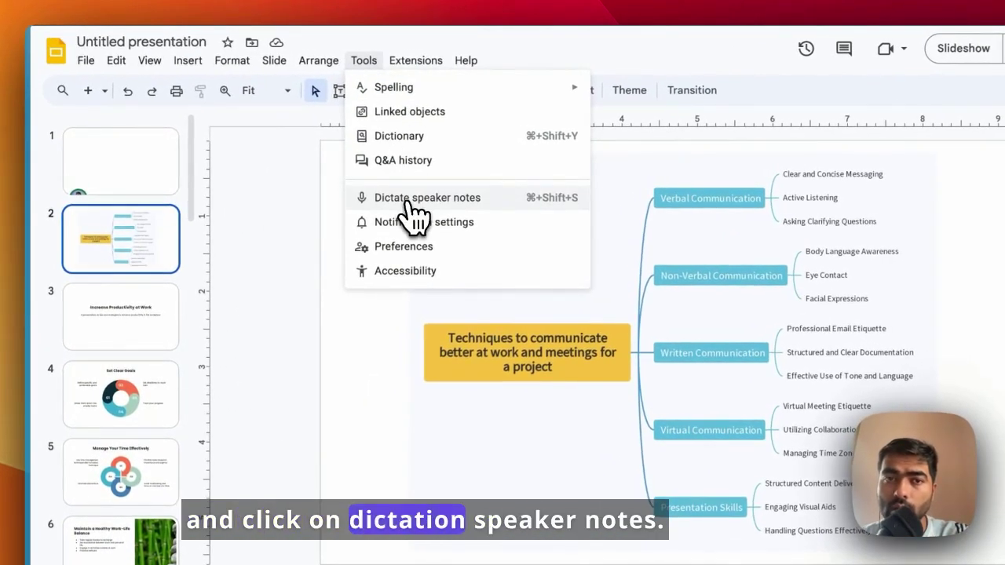
{"action": "left_click", "coordinate": [408, 201]}
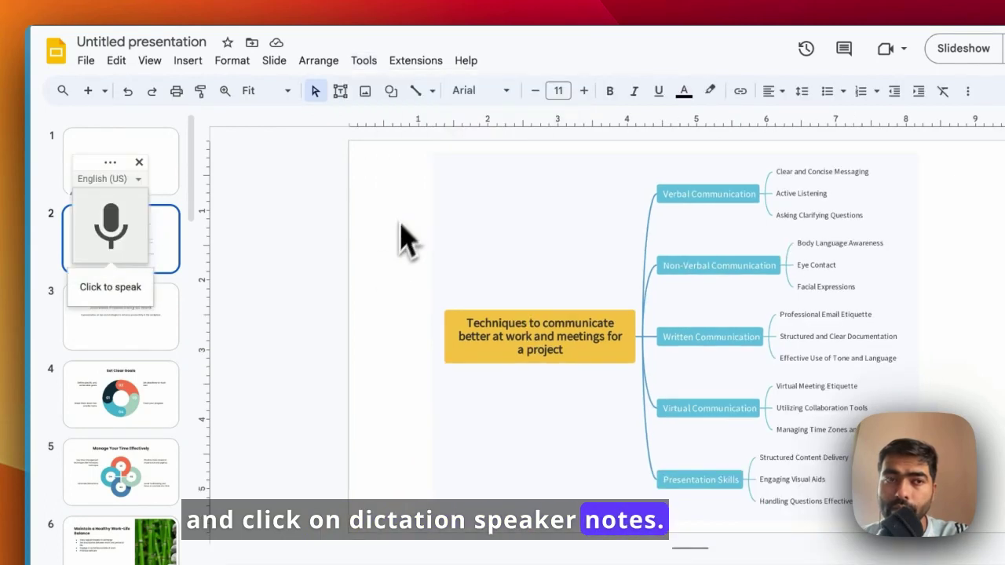
{"action": "left_click", "coordinate": [108, 231]}
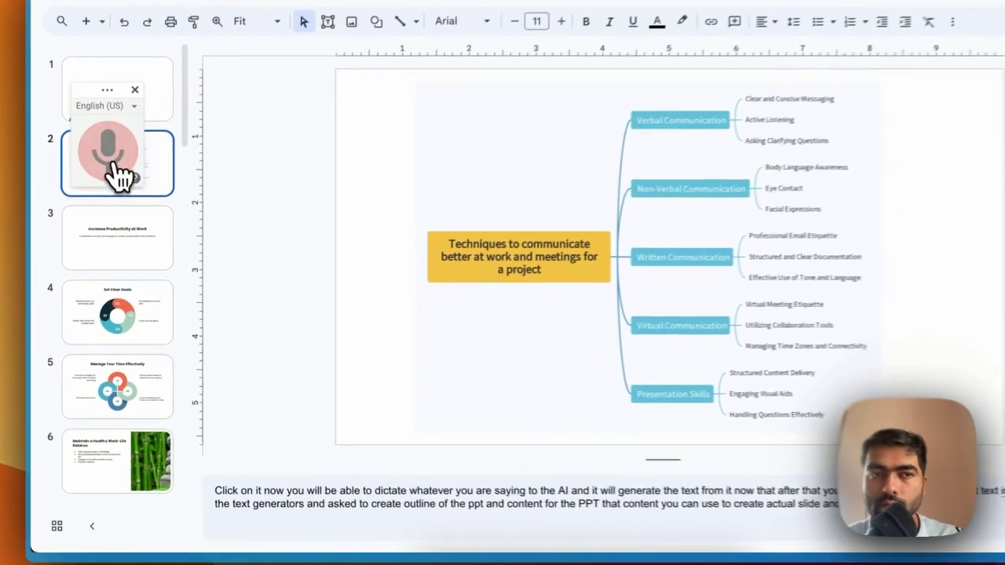
{"action": "left_click", "coordinate": [97, 193]}
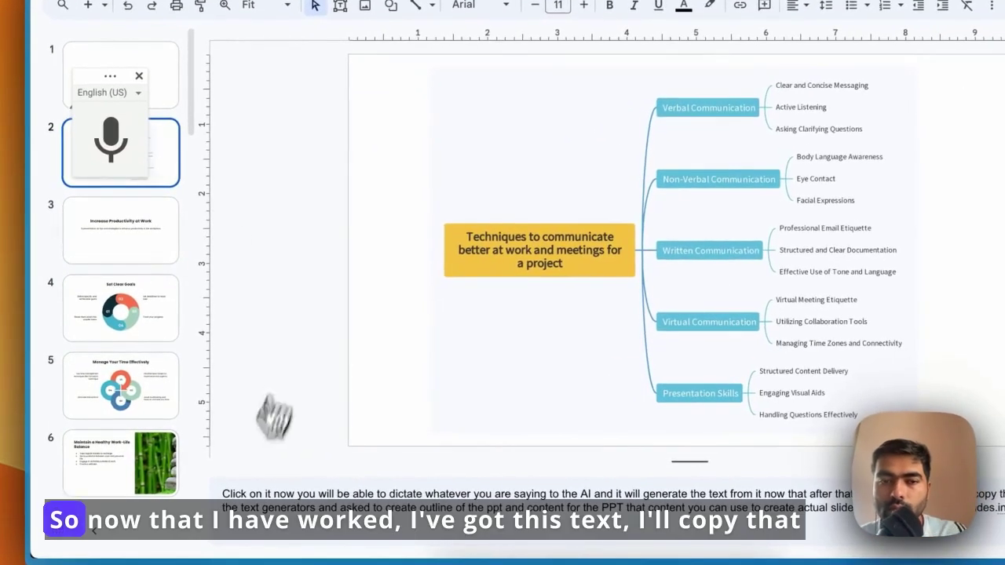
- Select and copy all the dictated speaker notes text
{"action": "left_click", "coordinate": [278, 492]}
{"action": "key", "text": "ctrl+a"}
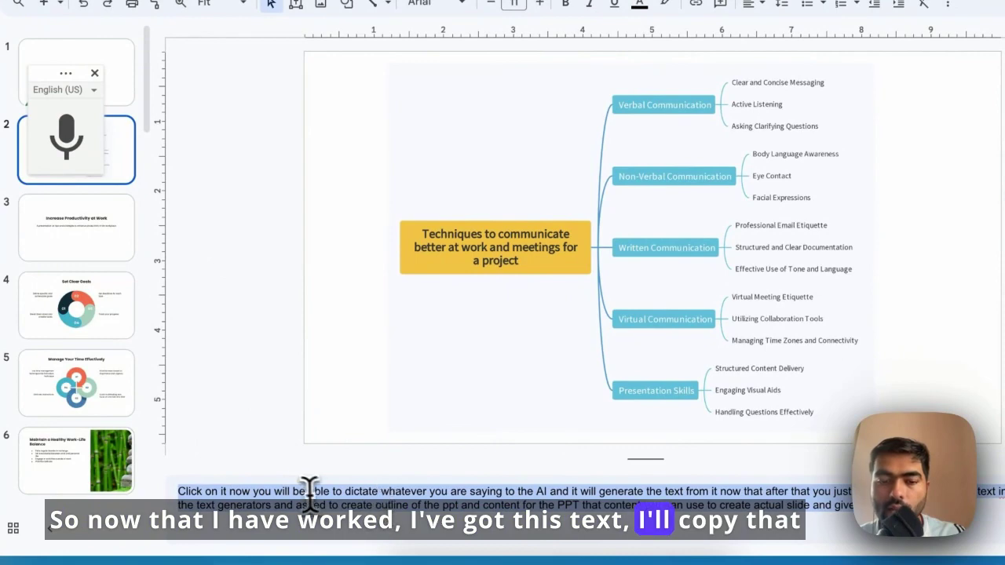
{"action": "key", "text": "ctrl+c"}
- Go to the Claude website in a new browser tab
{"action": "key", "text": "ctrl+t"}
{"action": "type", "text": "c"}
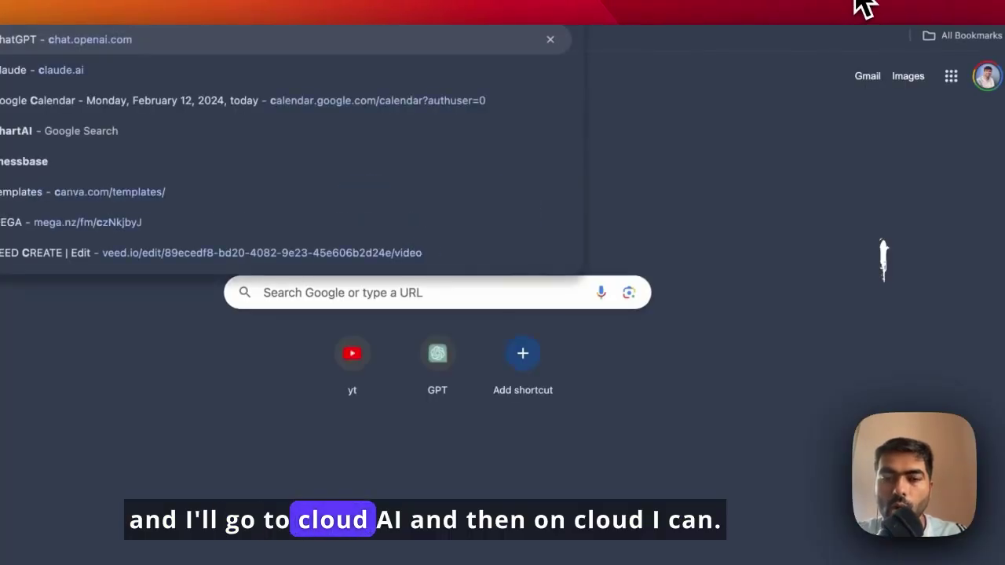
{"action": "type", "text": "laud"}
{"action": "key", "text": "Escape"}
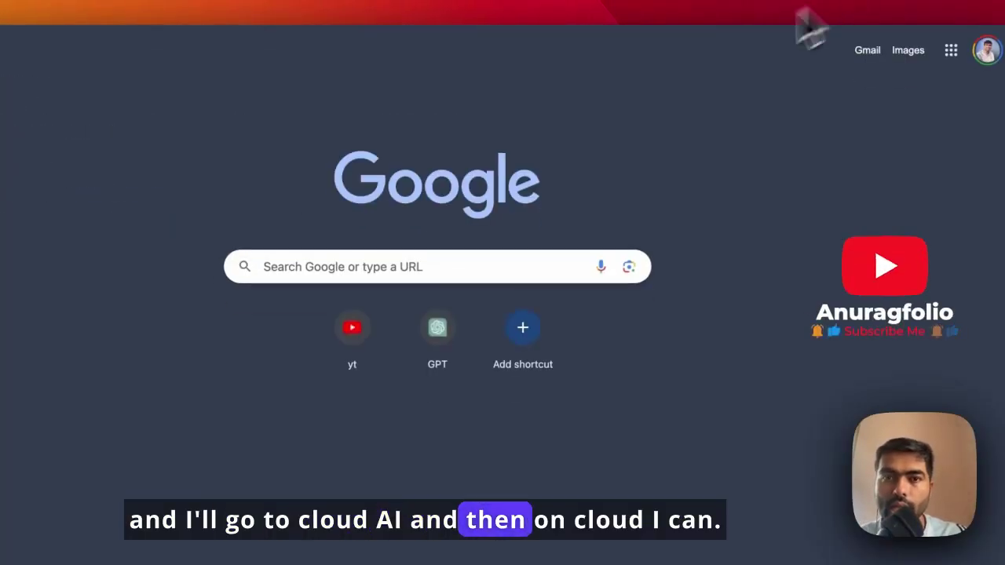
{"action": "key", "text": "Return"}
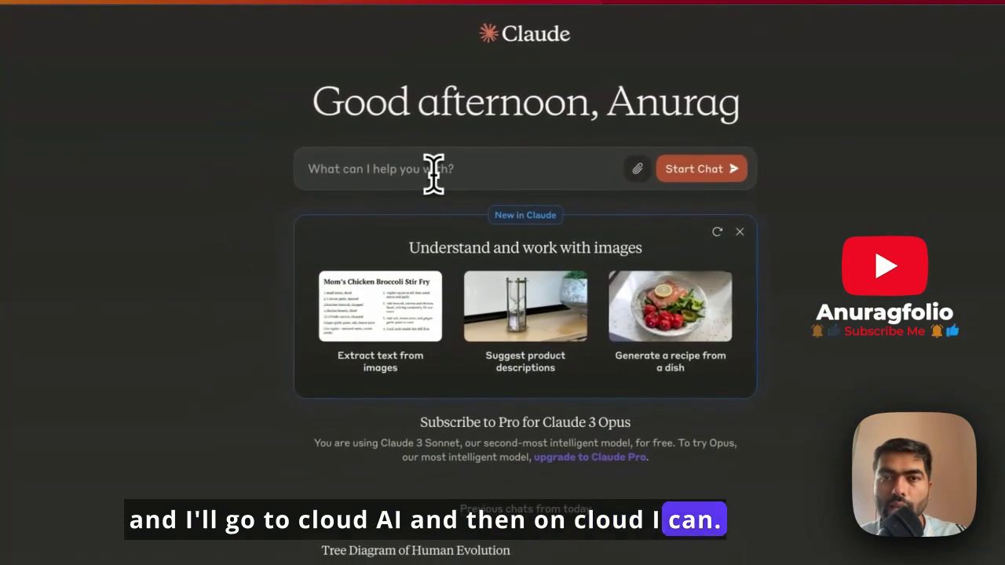
- Paste the notes and add 'create an outline of a presentation based on this audio trasncriptio' below
{"action": "left_click", "coordinate": [426, 168]}
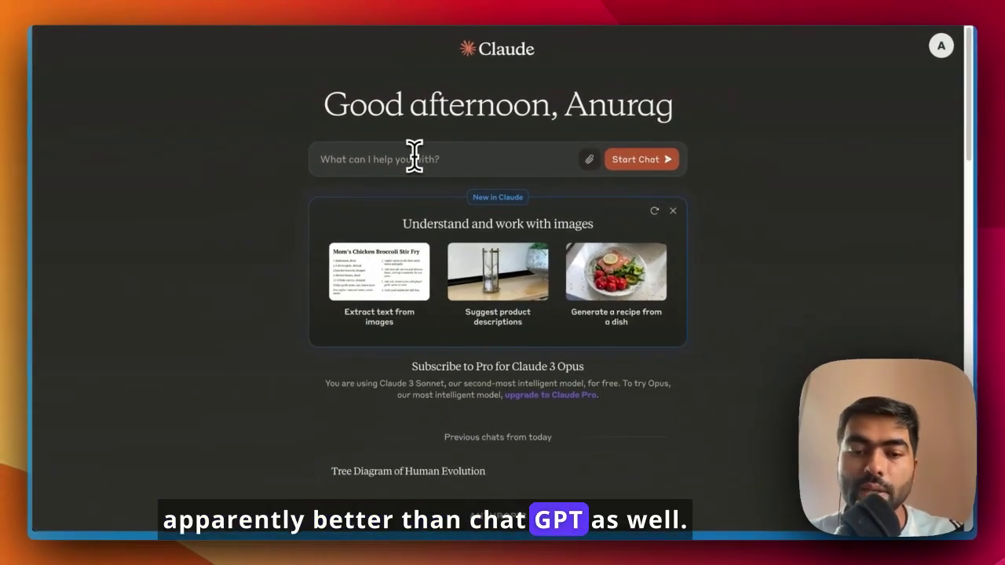
{"action": "key", "text": "super+v"}
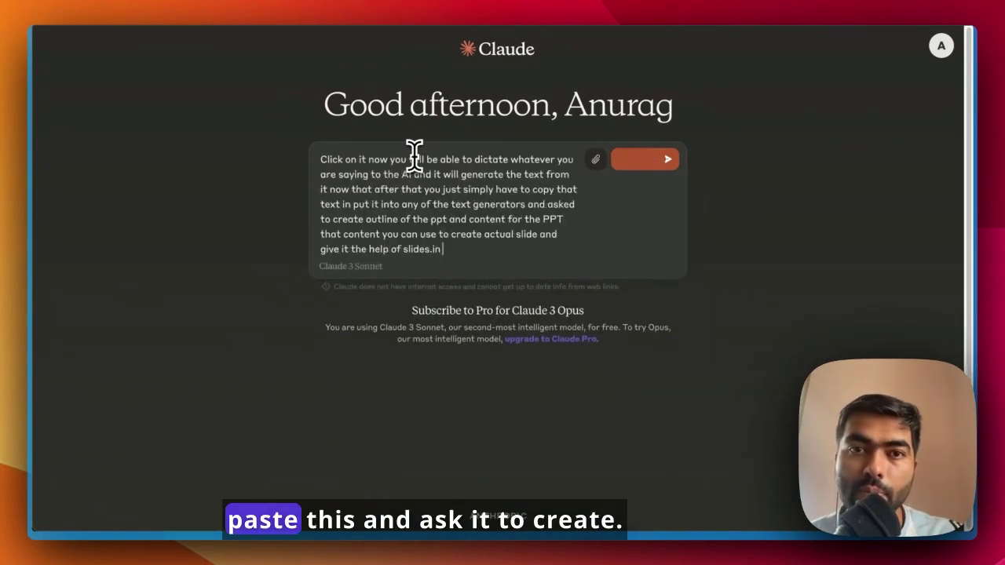
{"action": "key", "text": "shift+Return"}
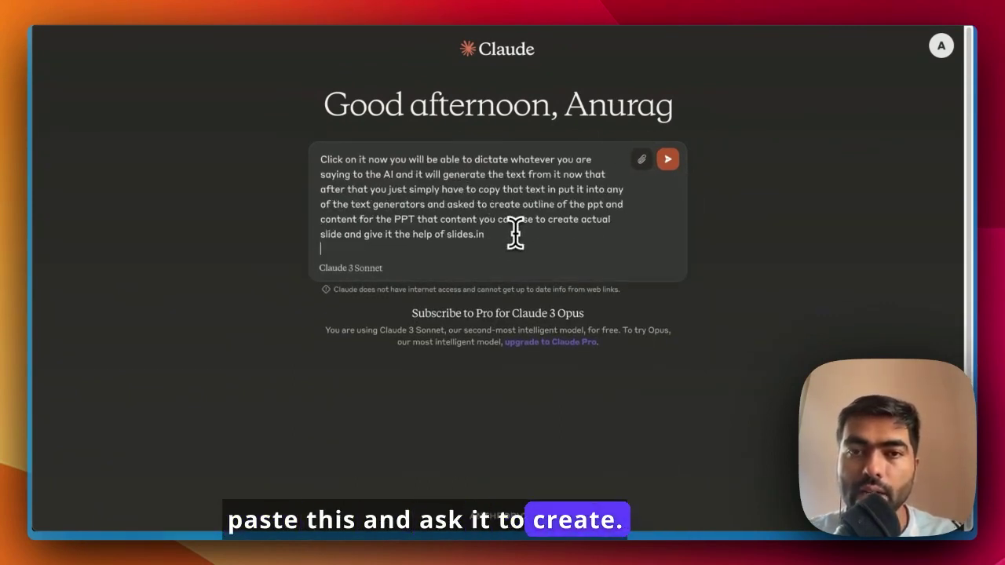
{"action": "key", "text": "shift+Return"}
{"action": "key", "text": "shift+Return"}
{"action": "type", "text": "create a"}
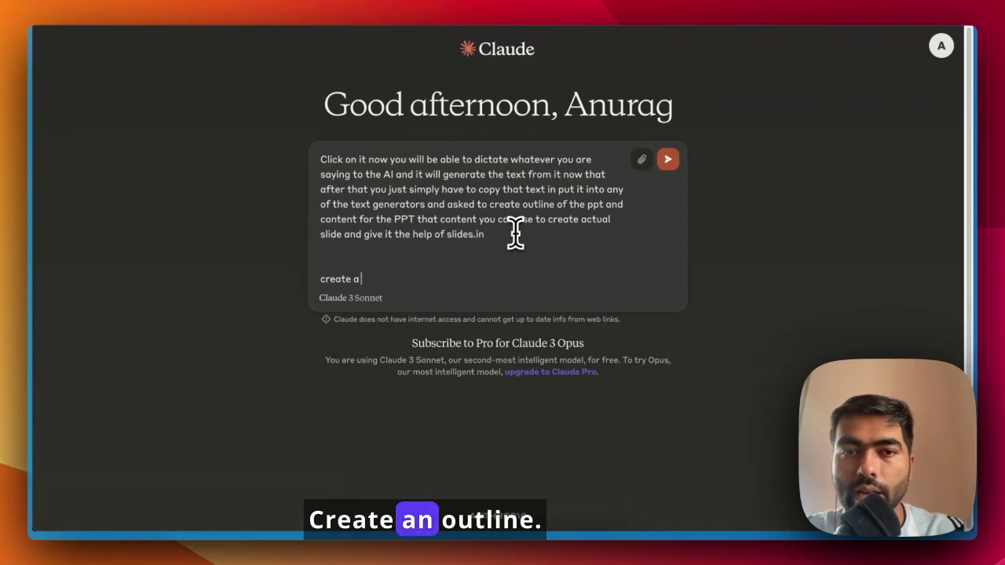
{"action": "type", "text": "n ou"}
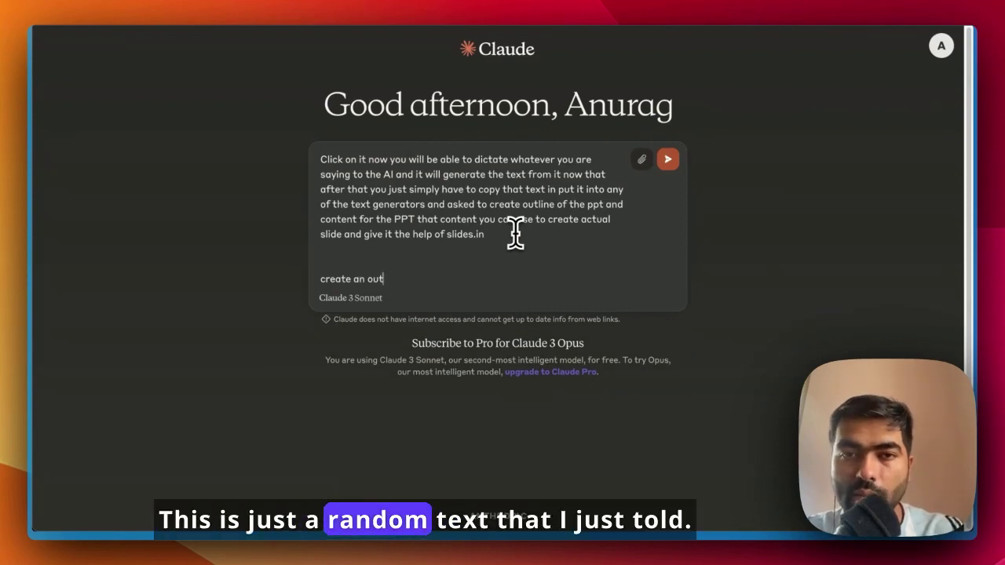
{"action": "type", "text": "t"}
{"action": "type", "text": "l"}
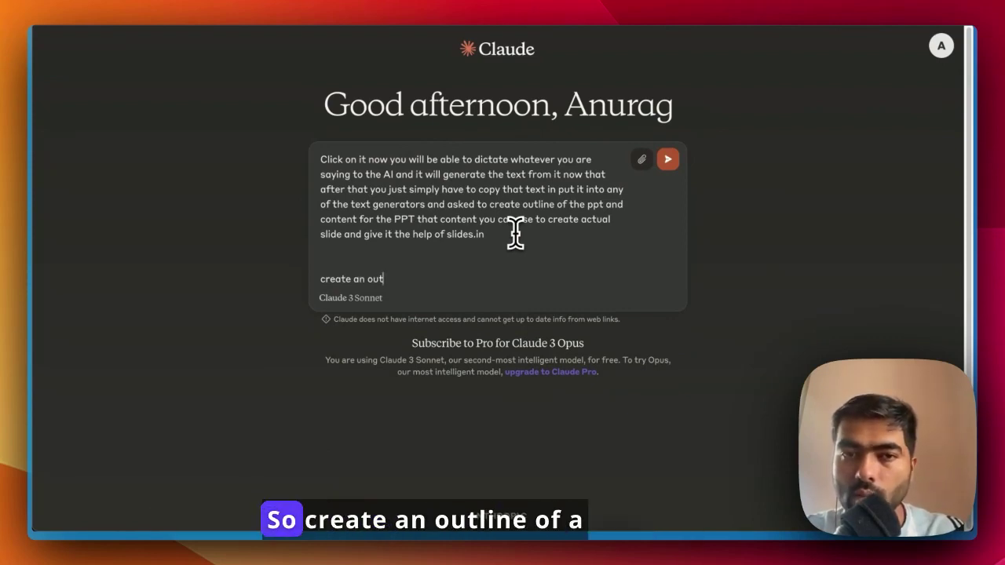
{"action": "type", "text": "ine o"}
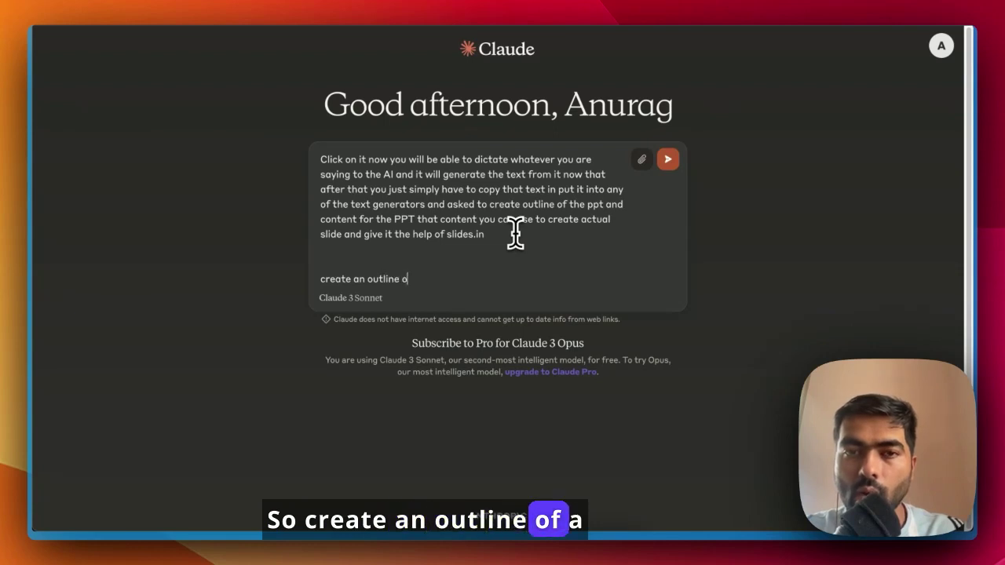
{"action": "type", "text": "f a presentation based on"}
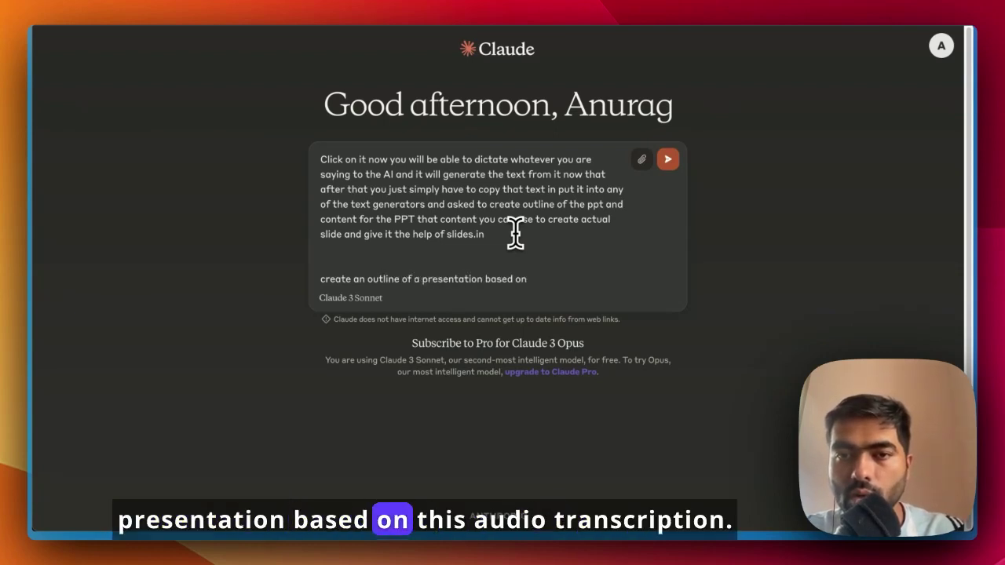
{"action": "type", "text": " this au"}
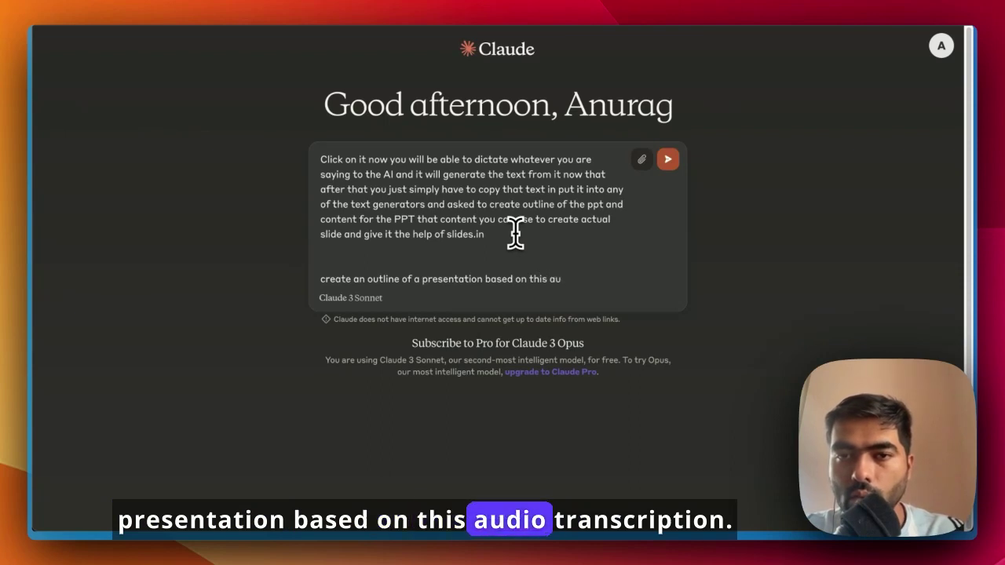
{"action": "type", "text": "dio trasncription"}
- Send the outline request with the pasted notes to Claude
{"action": "left_click", "coordinate": [668, 159]}
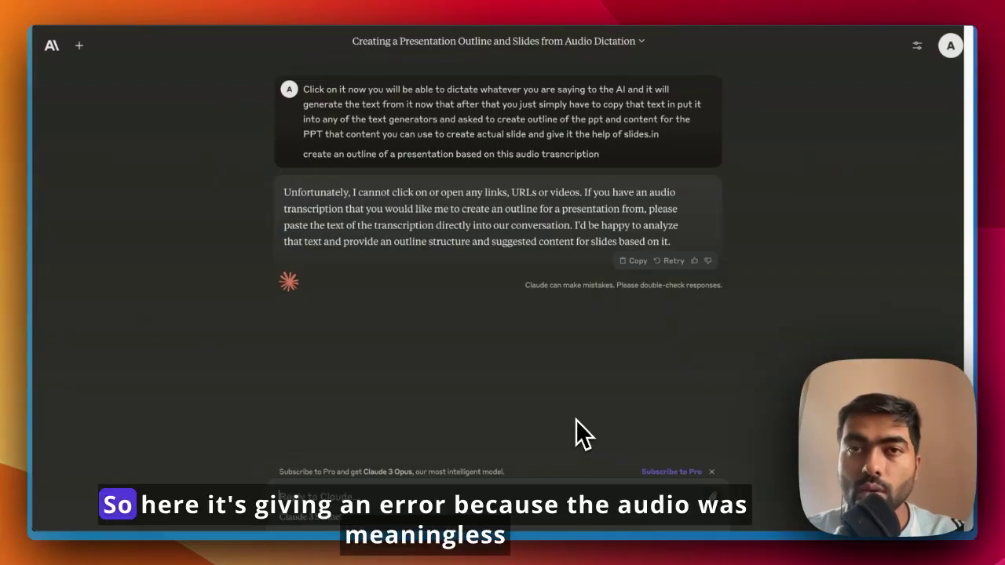